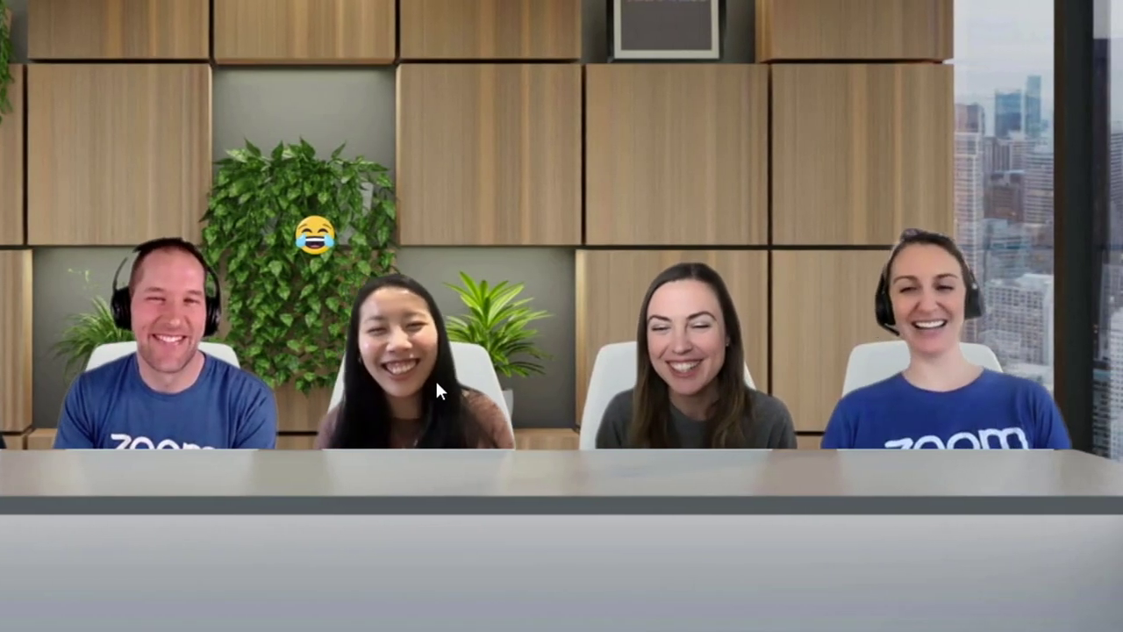
Start the Art Gallery scene, then reseat boardroom participants and enlarge the man's tile
left_click(420, 347)
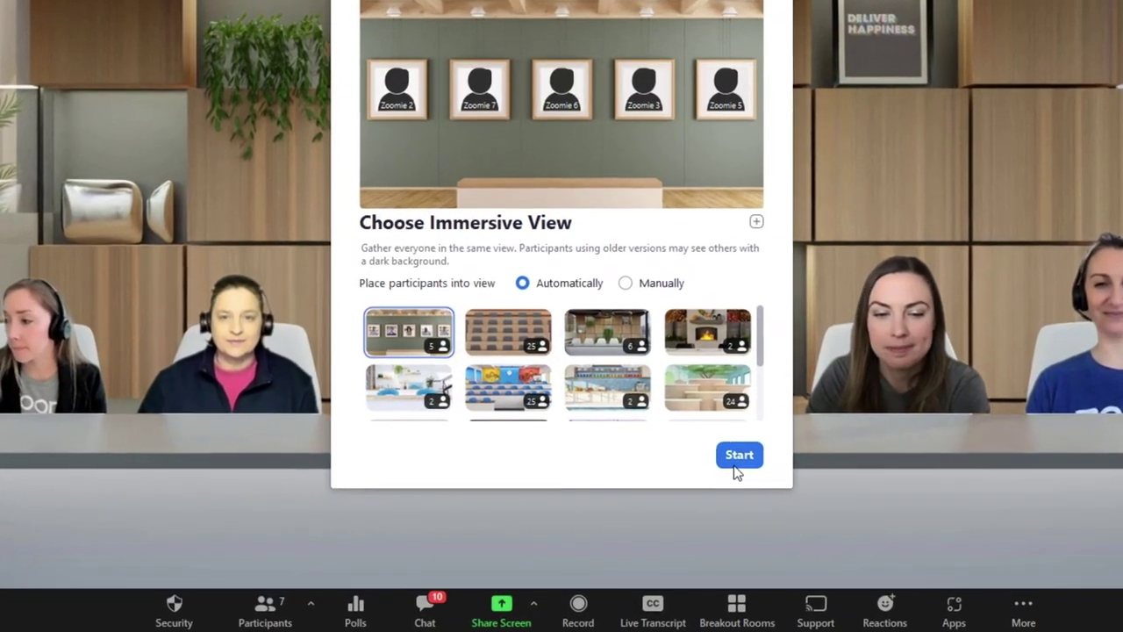
left_click(730, 467)
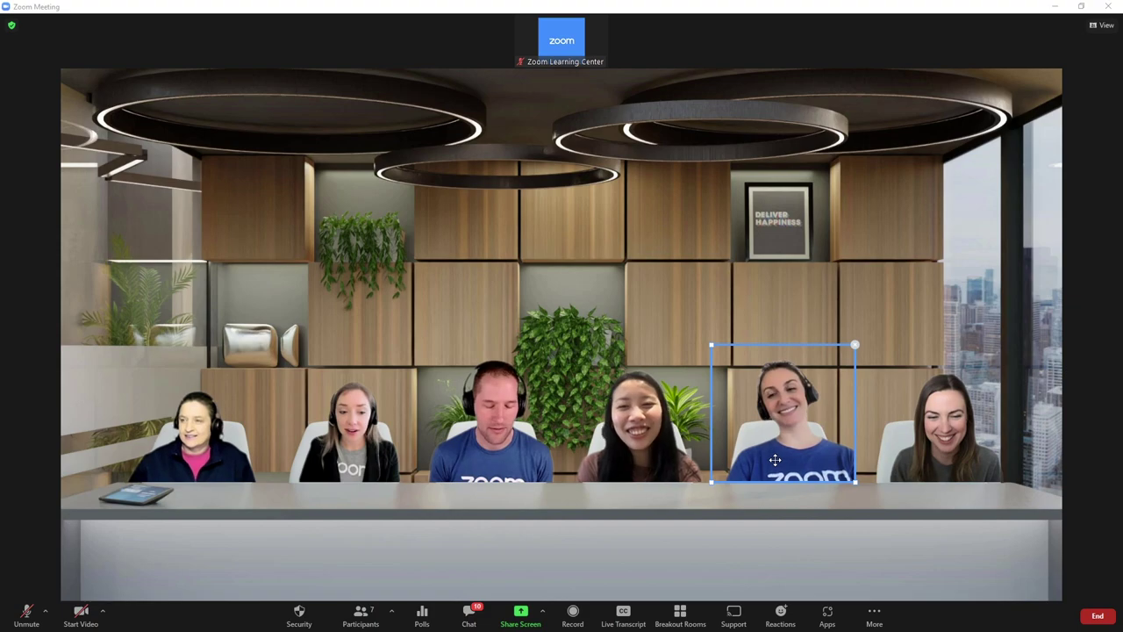
left_click_drag(790, 413, 236, 385)
left_click_drag(279, 332, 180, 395)
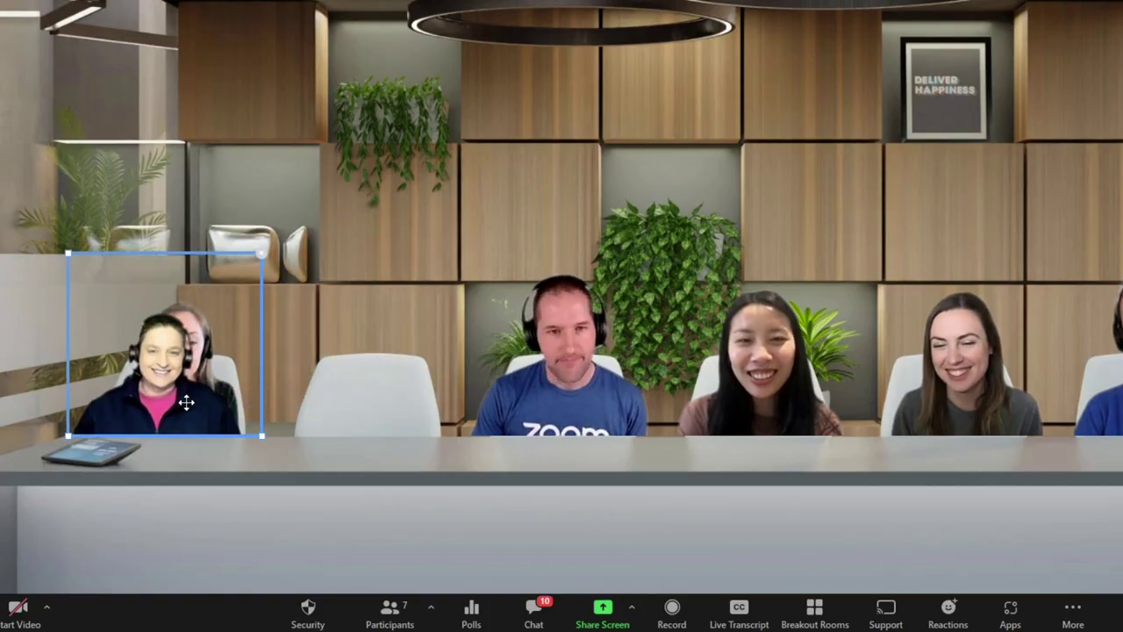
left_click(562, 368)
left_click_drag(459, 255, 304, 93)
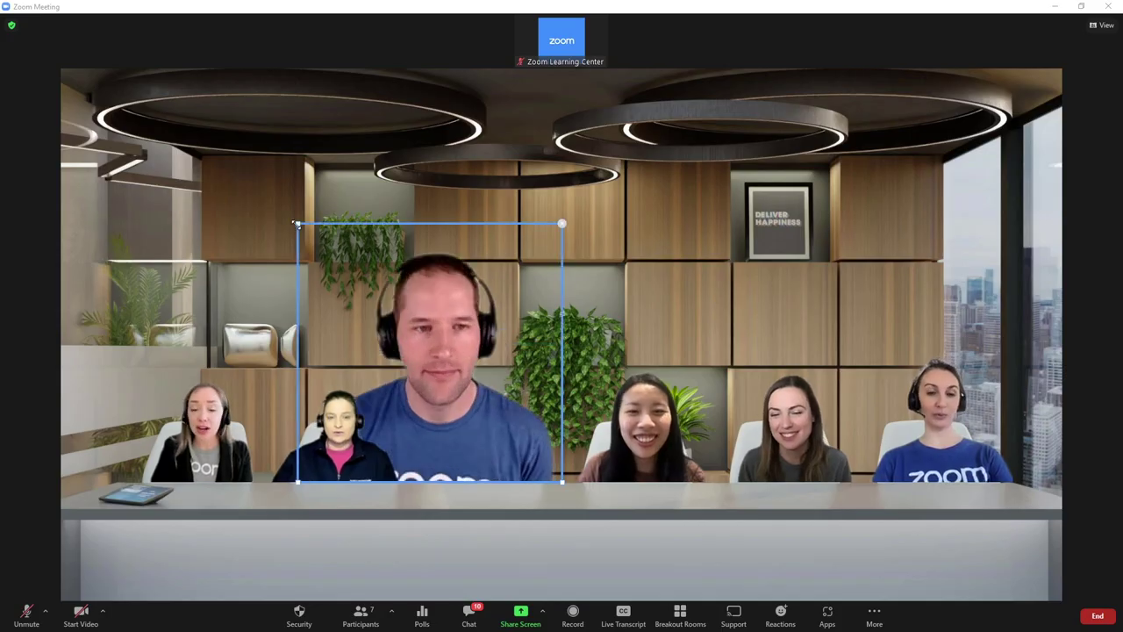
left_click_drag(297, 224, 339, 258)
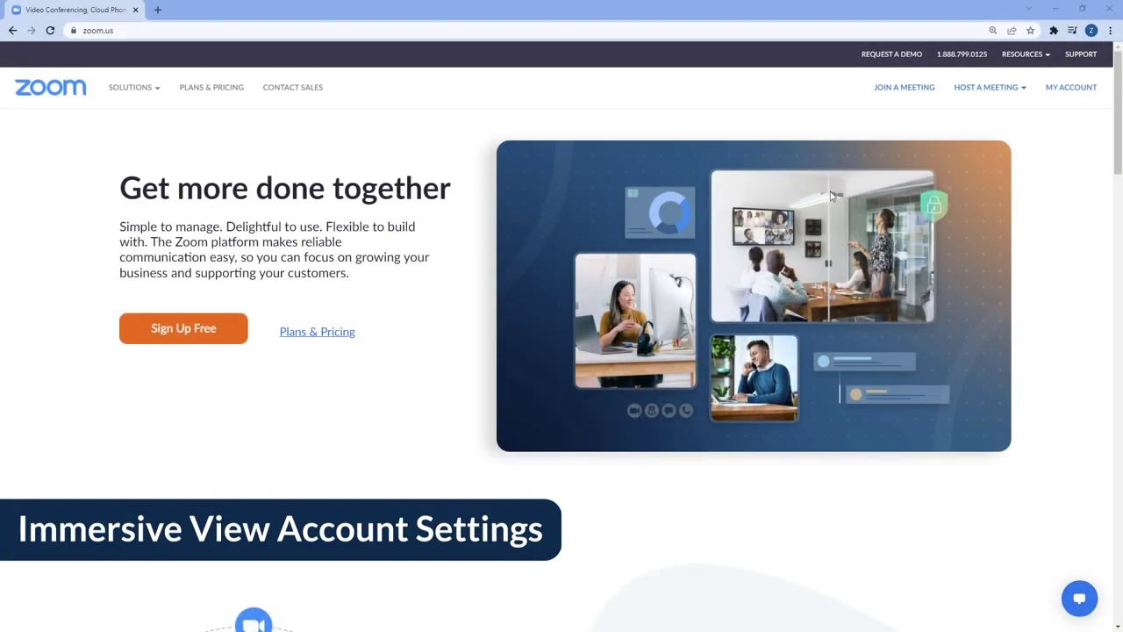
Switch on the Immersive View toggle under In Meeting (Advanced) in account settings
left_click(1075, 94)
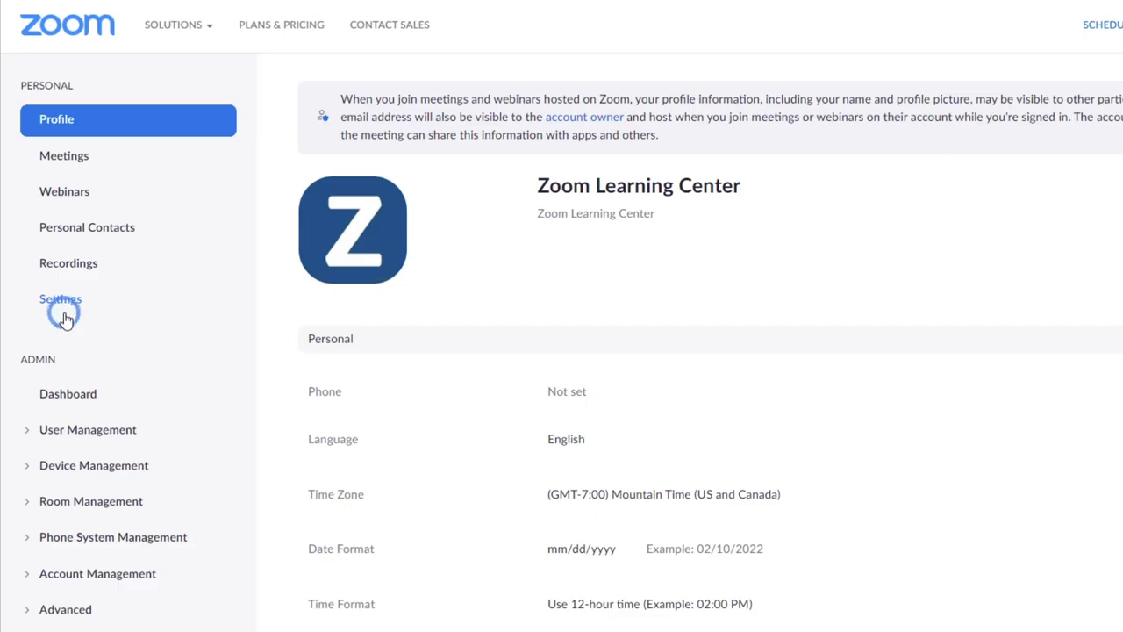
left_click(64, 317)
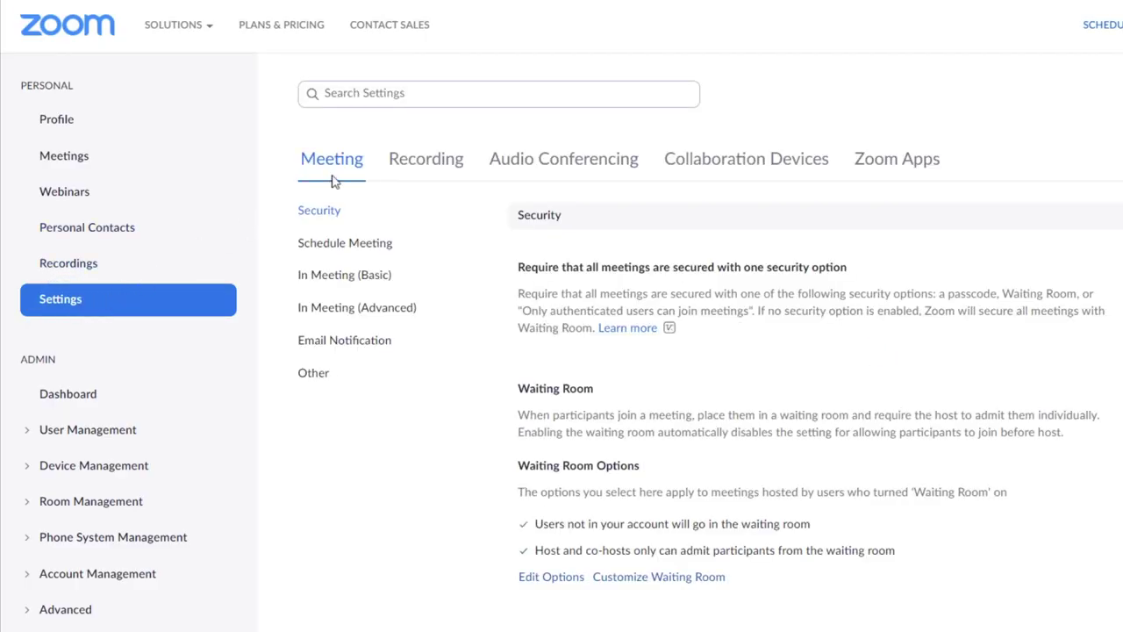
left_click(341, 314)
scroll(341, 320, "down", 15)
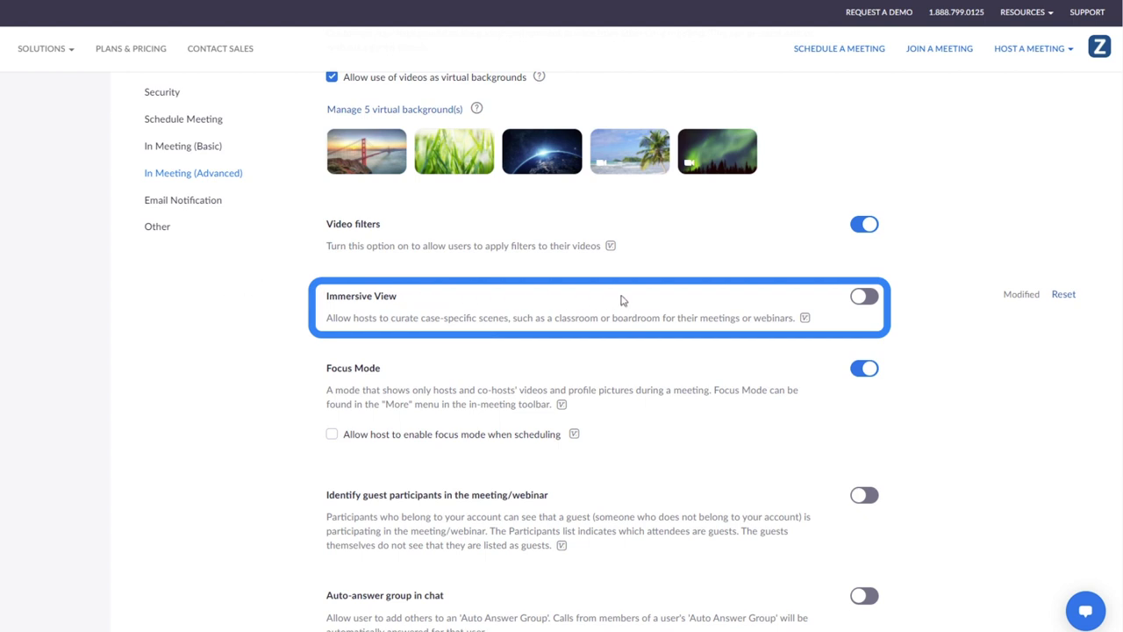
left_click(863, 299)
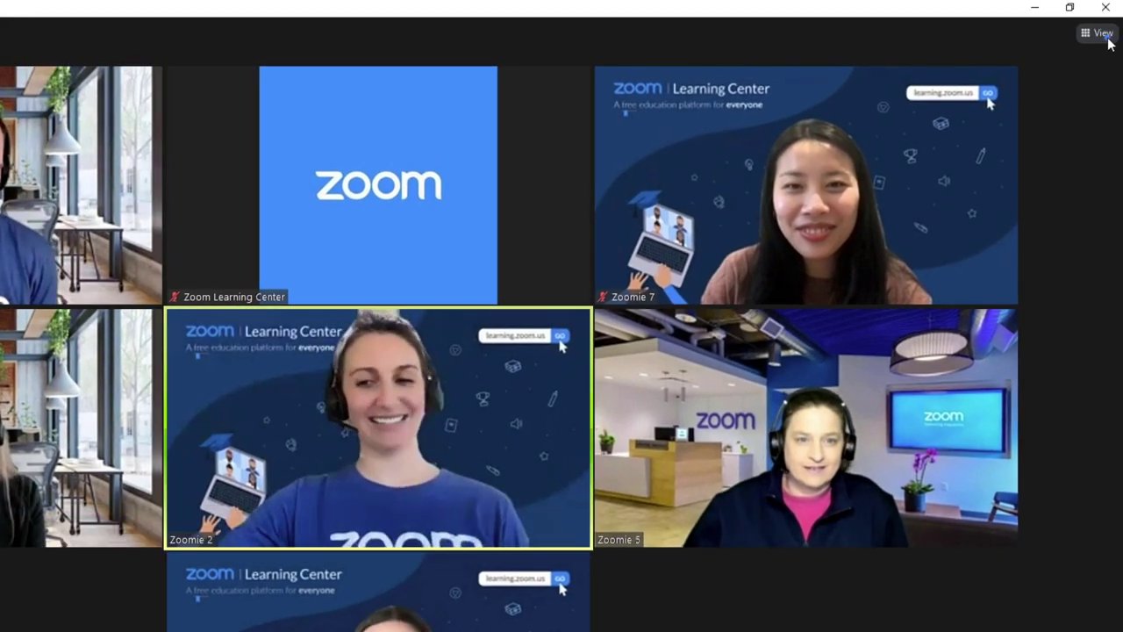
Choose Immersive from the meeting's View menu to see the scene options
left_click(1102, 35)
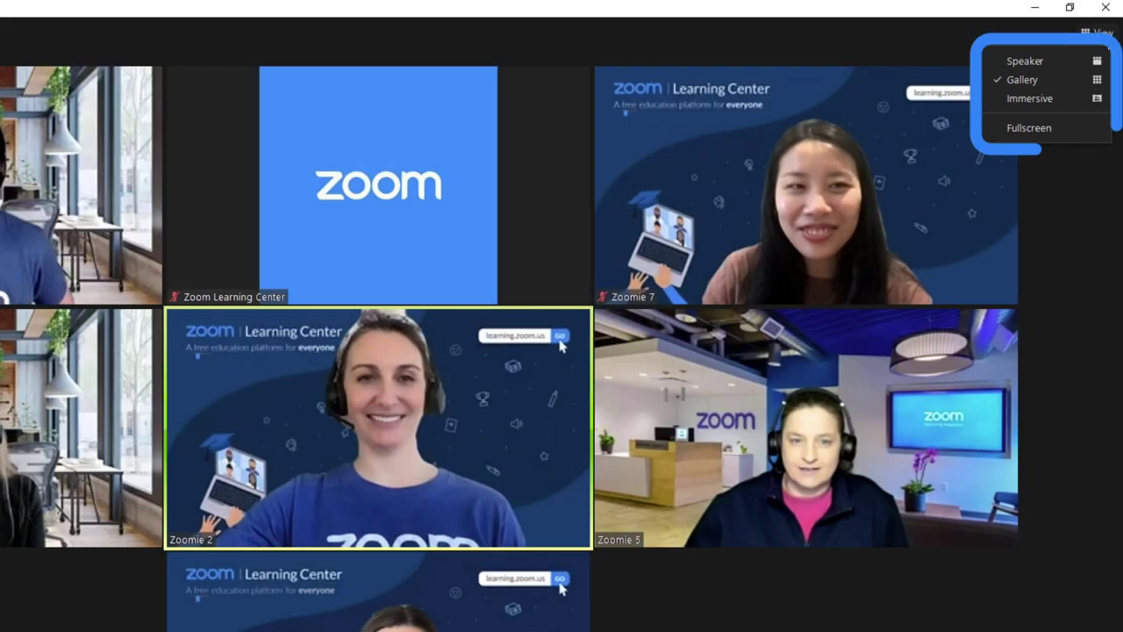
left_click(1057, 98)
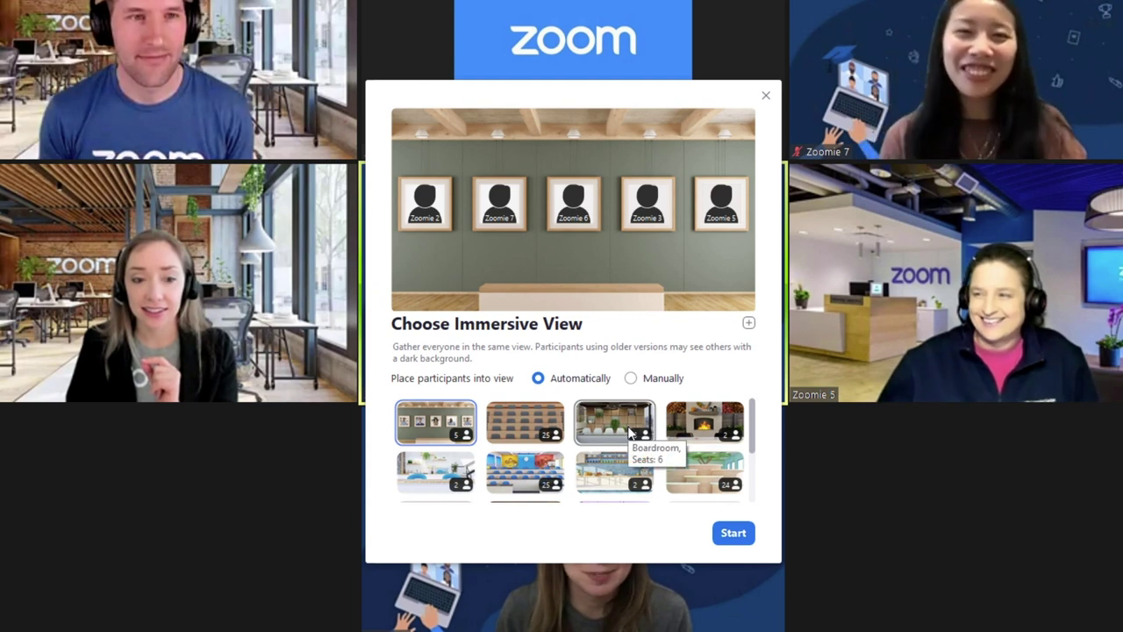
Select the Boardroom scene and start it for everyone
left_click(630, 432)
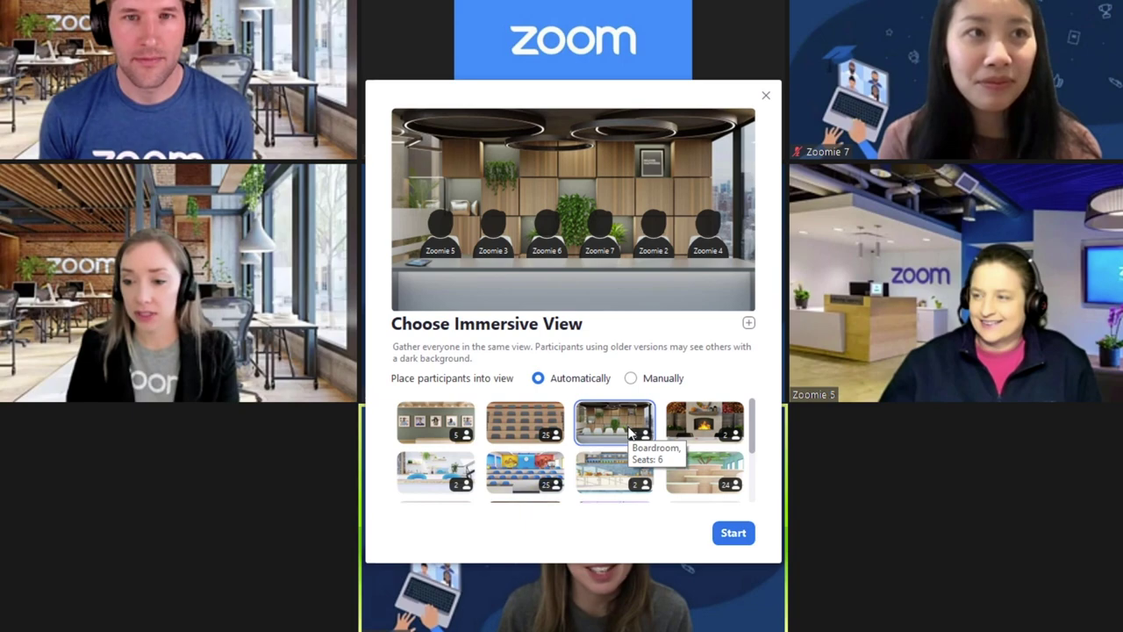
left_click(734, 535)
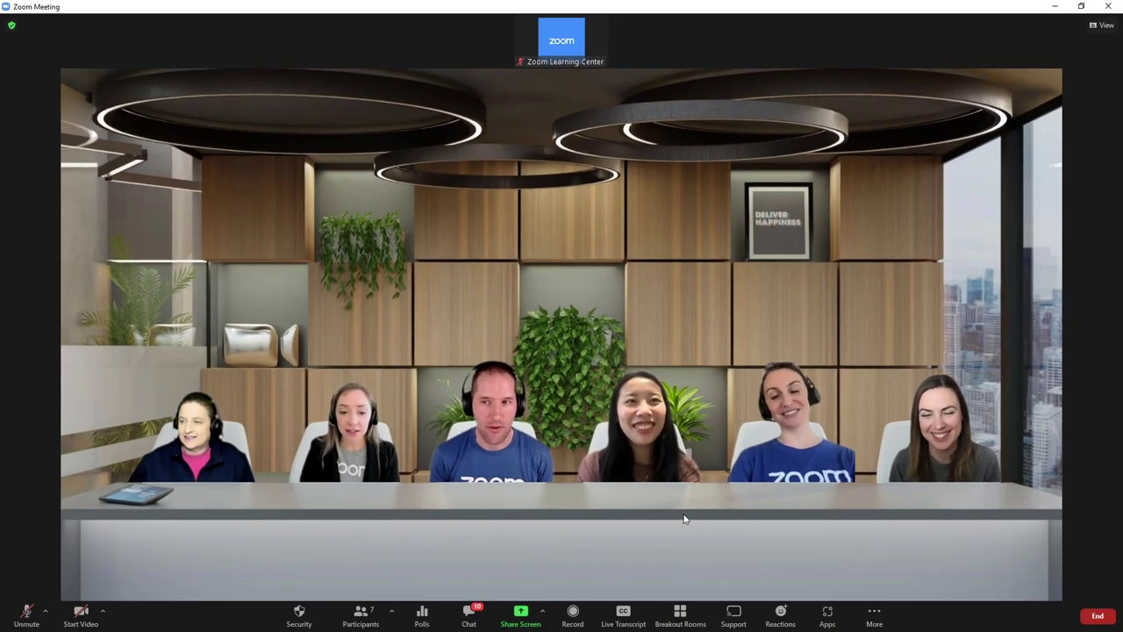
Move participants to the far-right and leftmost seats, resize the man's tile, then open Share Screen
left_click_drag(775, 460, 839, 455)
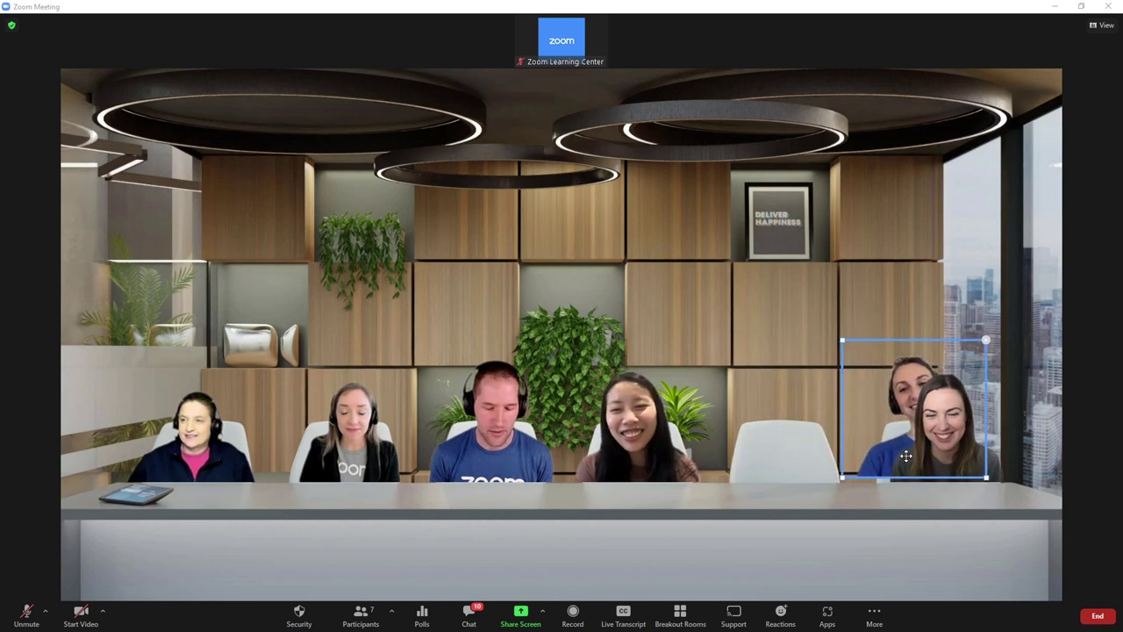
left_click_drag(356, 457, 207, 457)
left_click(502, 455)
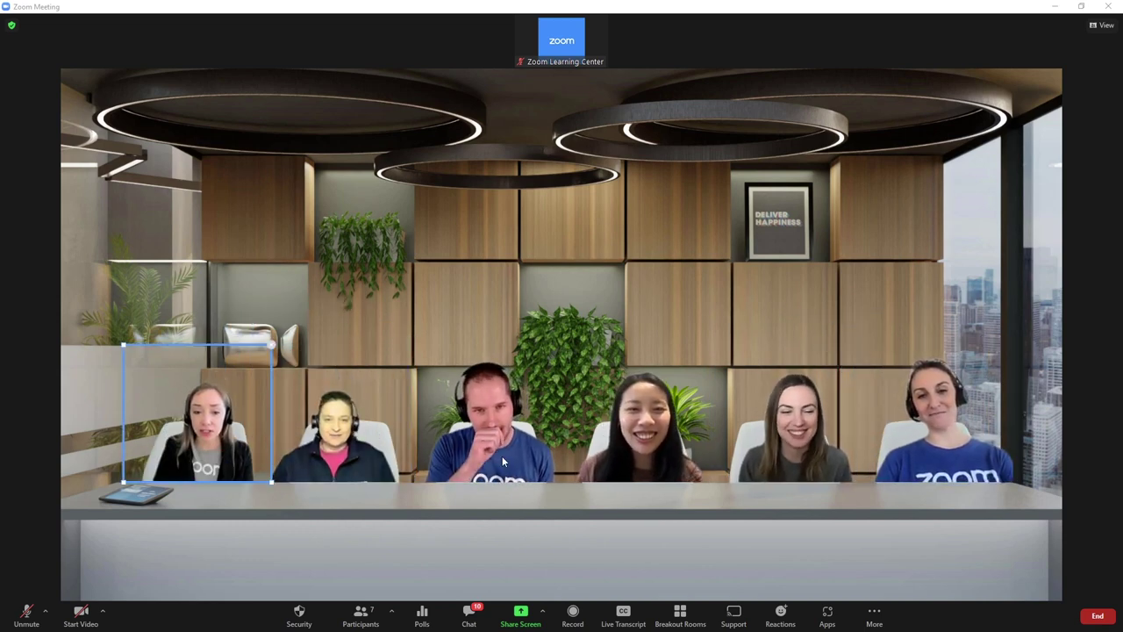
mouse_move(422, 351)
left_mouse_down()
mouse_move(386, 330)
mouse_move(296, 221)
mouse_move(443, 364)
mouse_move(294, 225)
mouse_move(409, 308)
mouse_move(418, 345)
left_mouse_up()
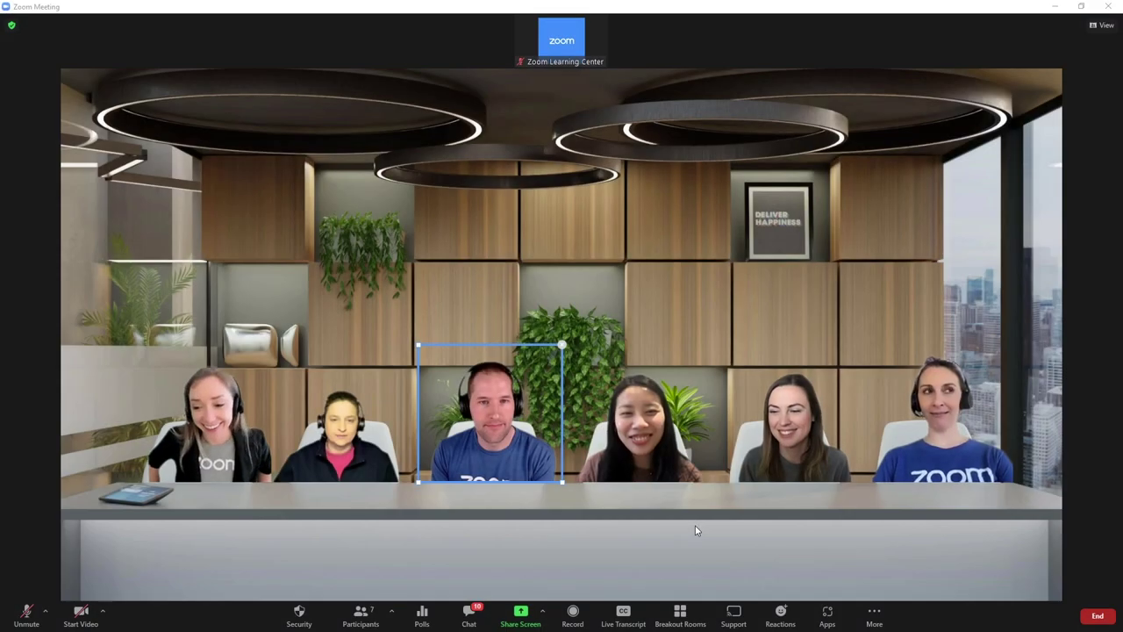
left_click(521, 615)
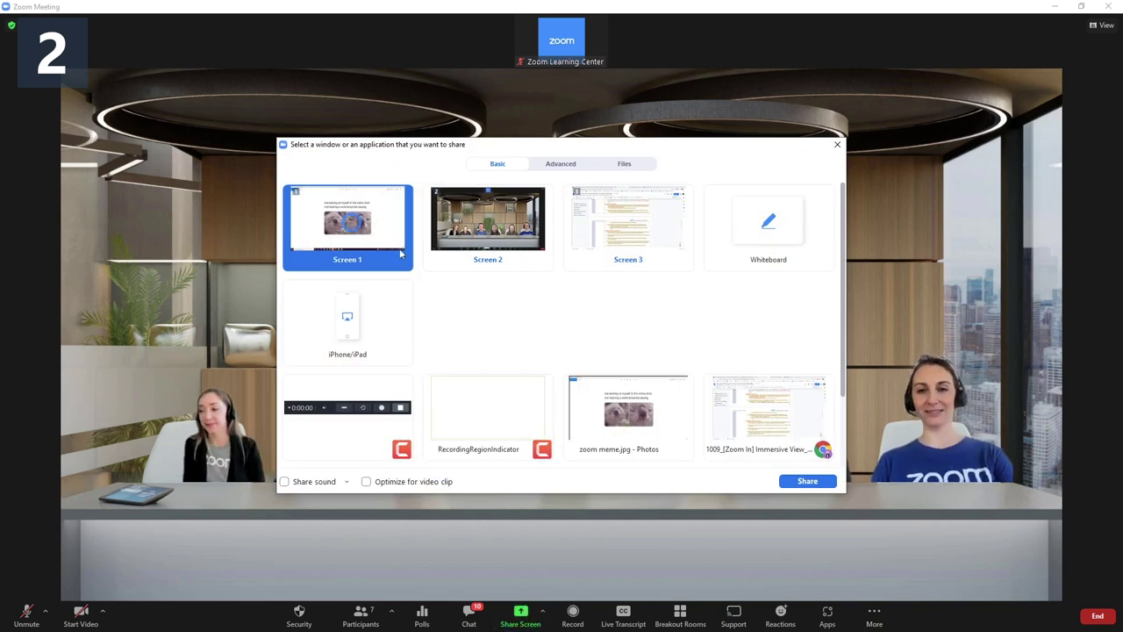
Share the 'zoom meme.jpg - Photos' window, then stop sharing
left_click(690, 423)
left_click(808, 481)
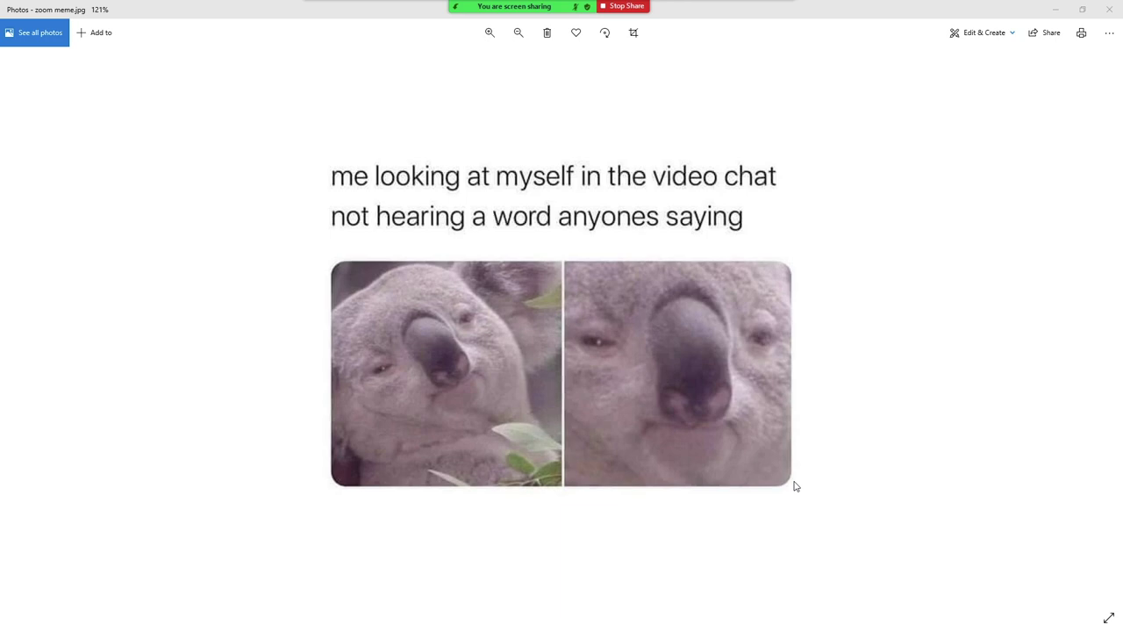
left_click(627, 6)
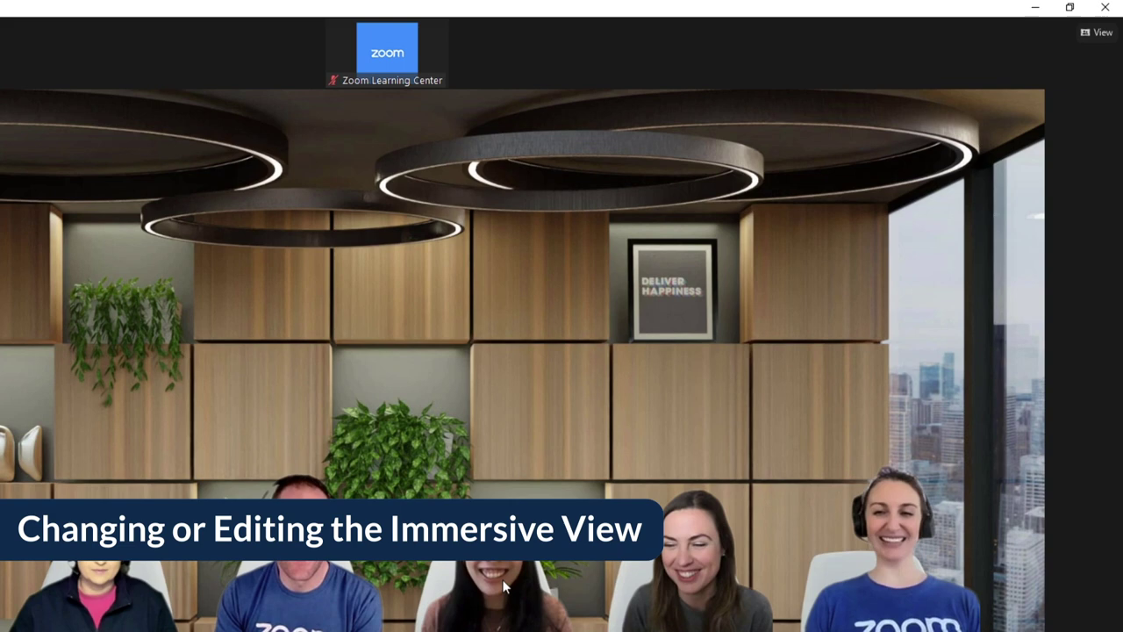
Change the immersive scene to Art Gallery through View > Change Immersive View
left_click(1099, 33)
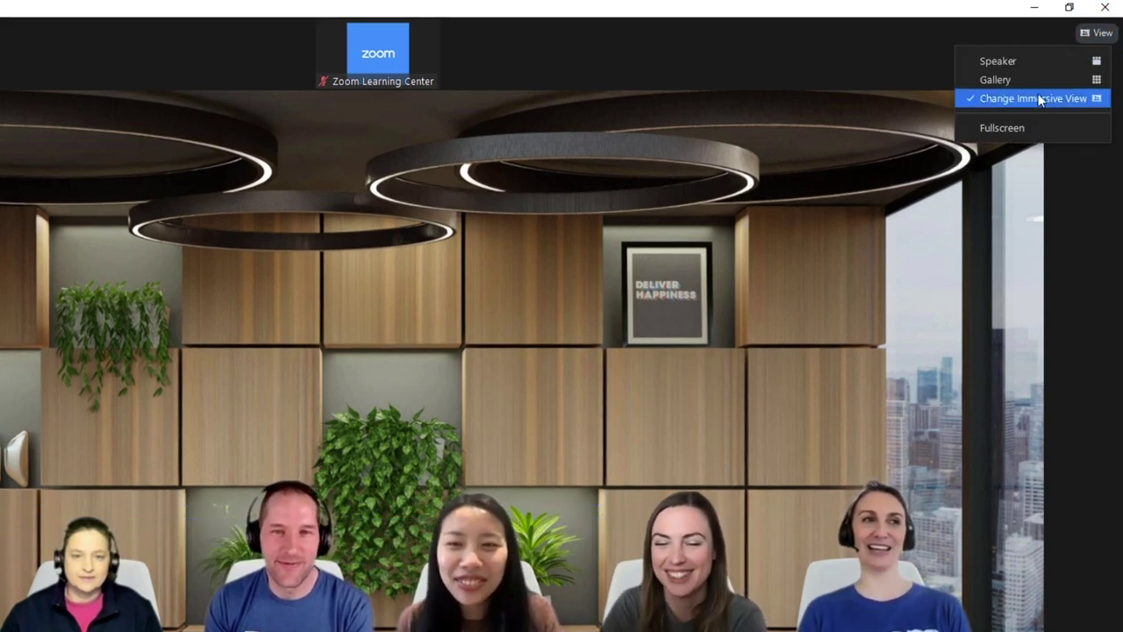
left_click(1040, 99)
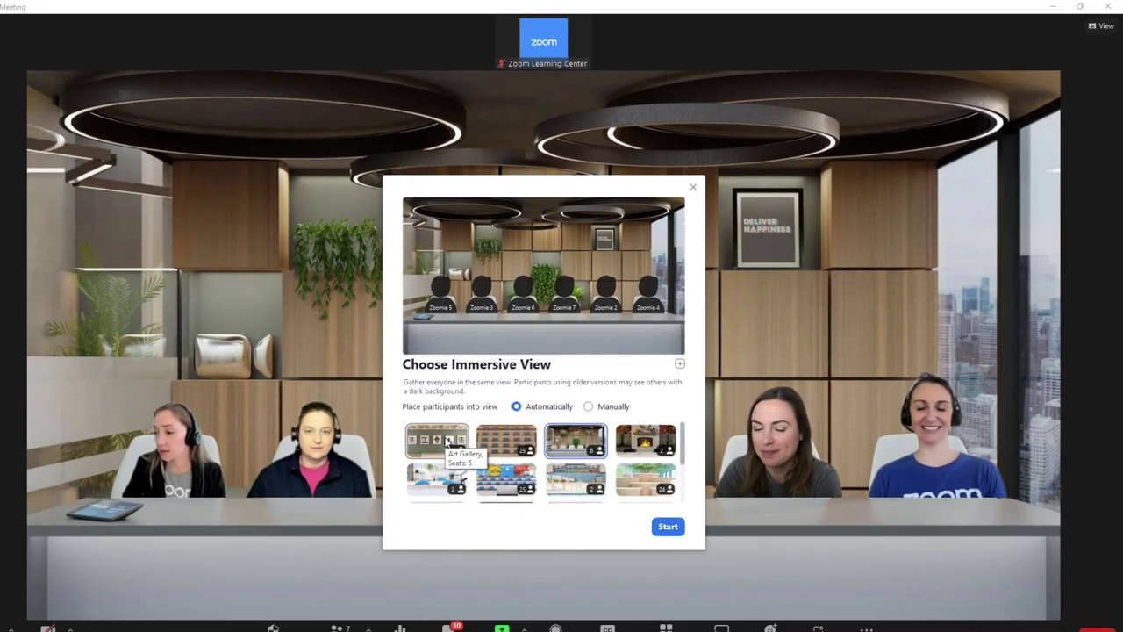
left_click(301, 527)
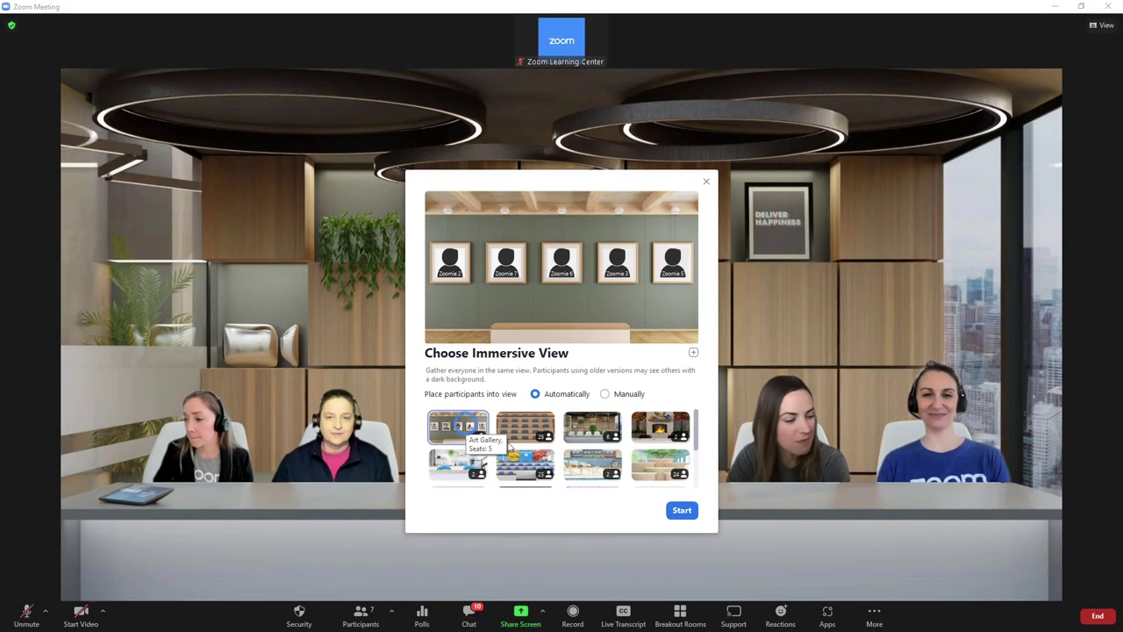
left_click(678, 514)
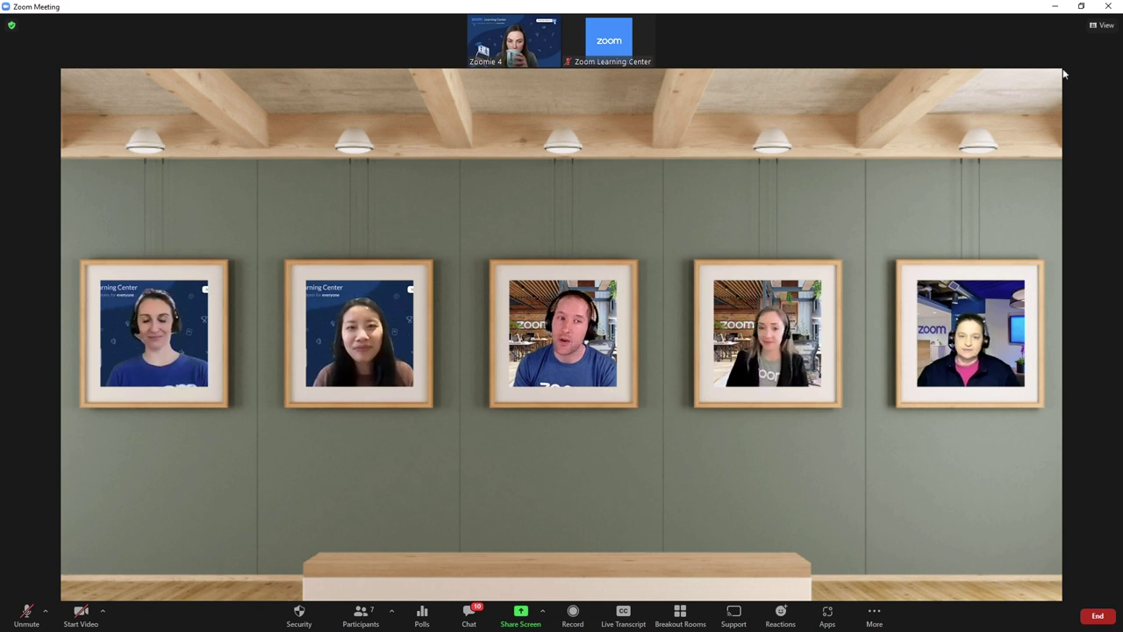
left_click(1102, 26)
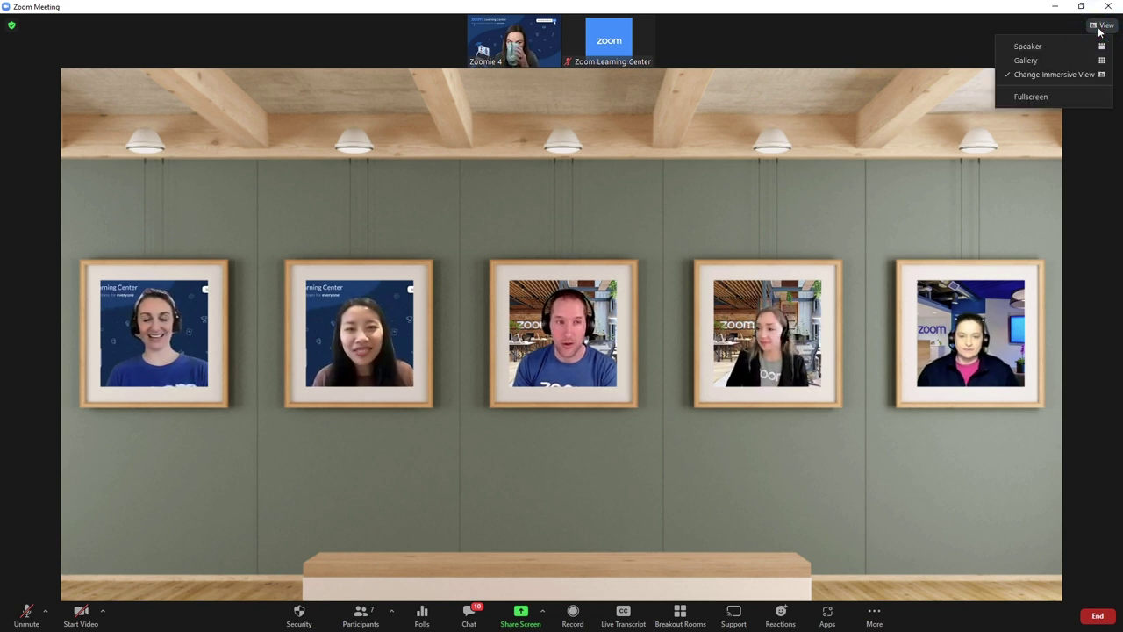
Choose Gallery in View and confirm stopping immersive view for everyone
left_click(1069, 61)
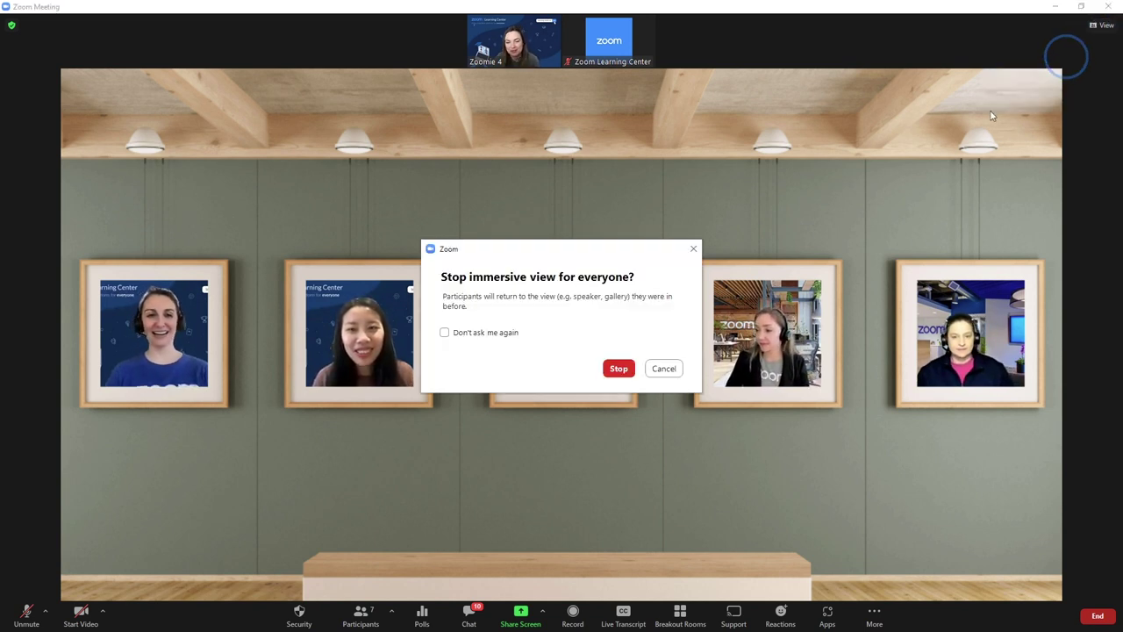
left_click(619, 369)
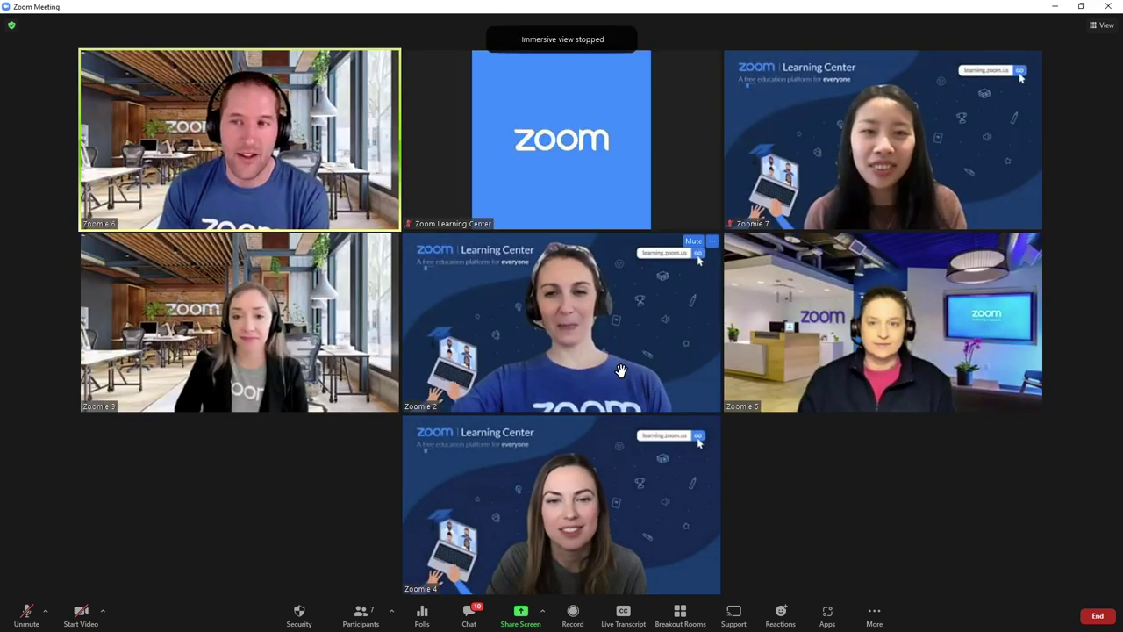